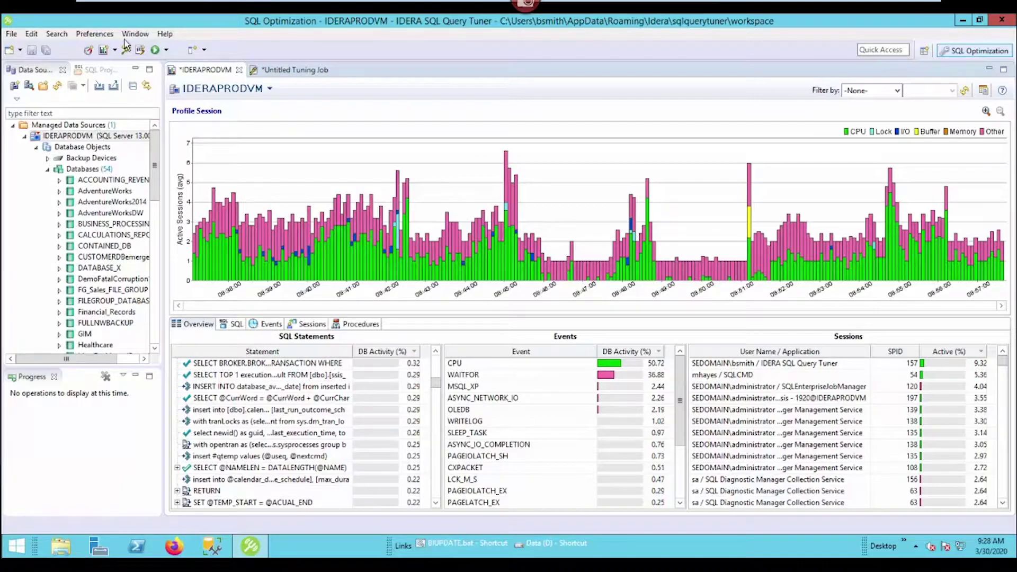
Start a new profiling session on the IDERAPRODVM data source.
left_click(141, 51)
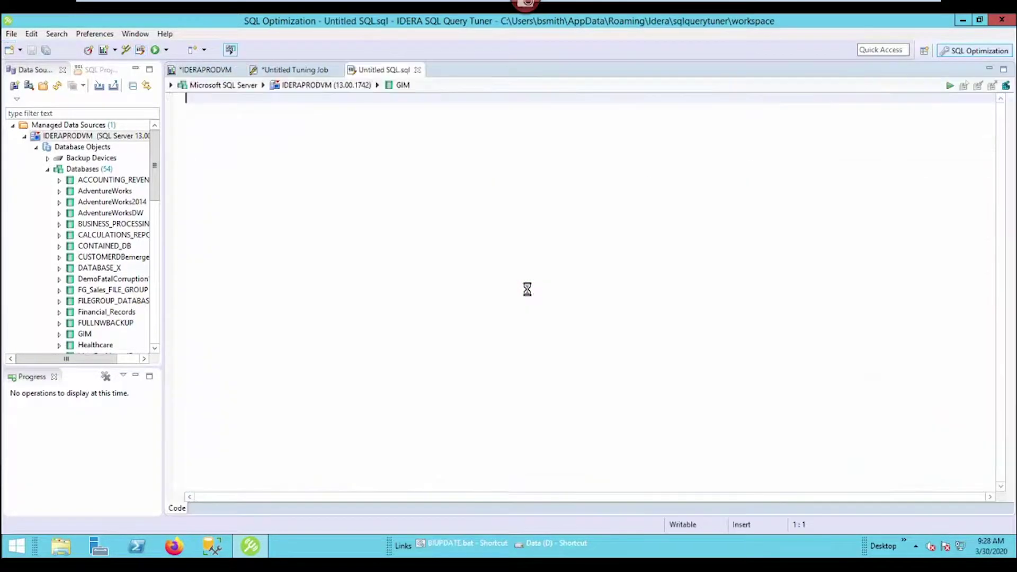
left_click(418, 71)
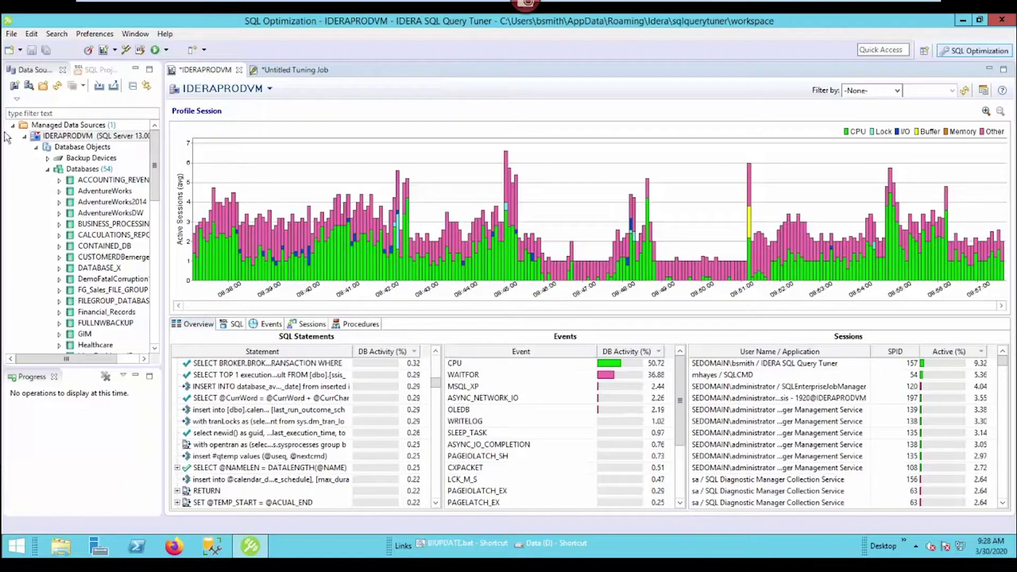
right_click(68, 139)
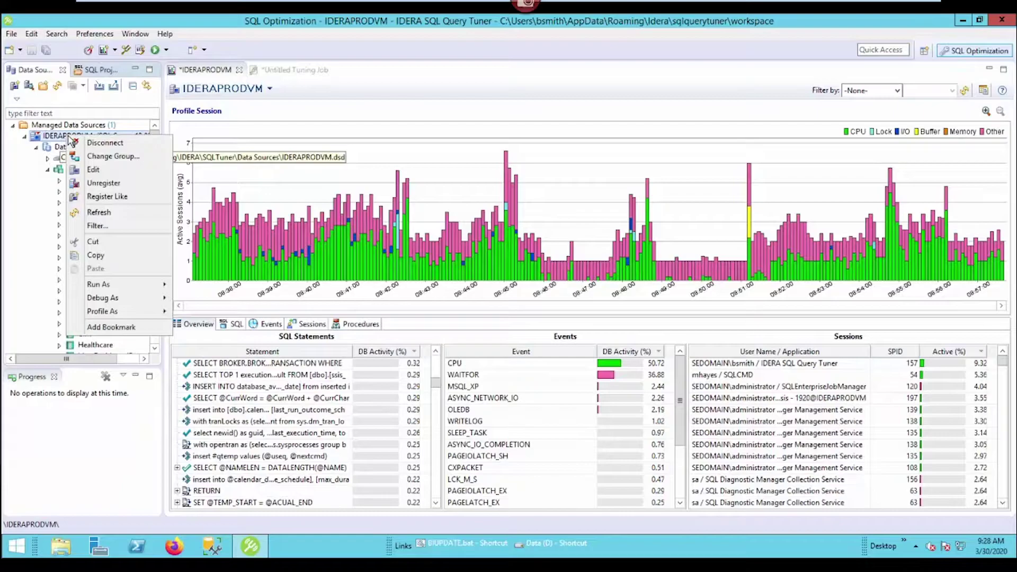
mouse_move(103, 315)
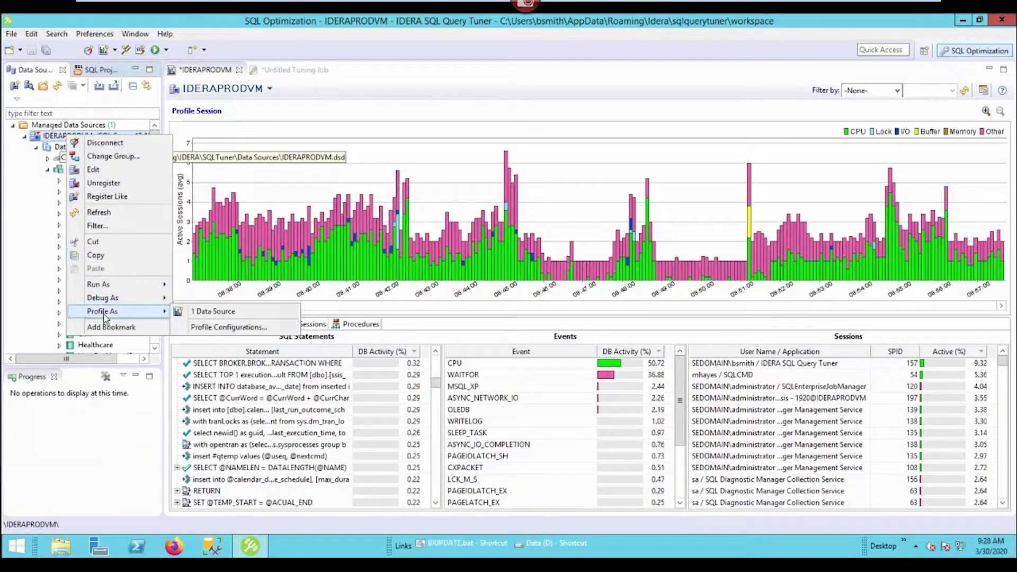
left_click(237, 317)
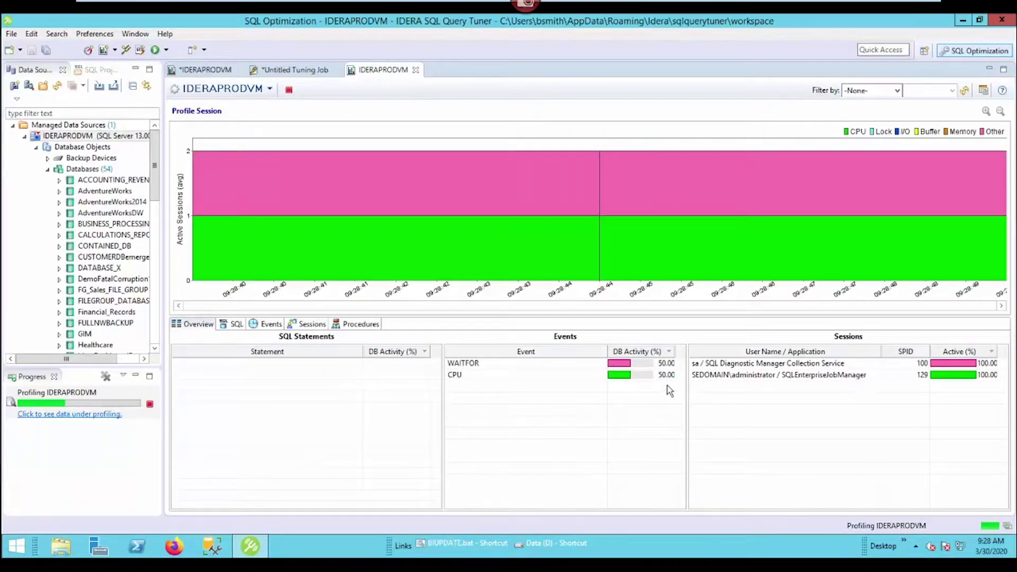
View the explain plan of the SELECT BROKER statement in the earlier, unsaved IDERAPRODVM profile session, and close the plan.
left_click(205, 70)
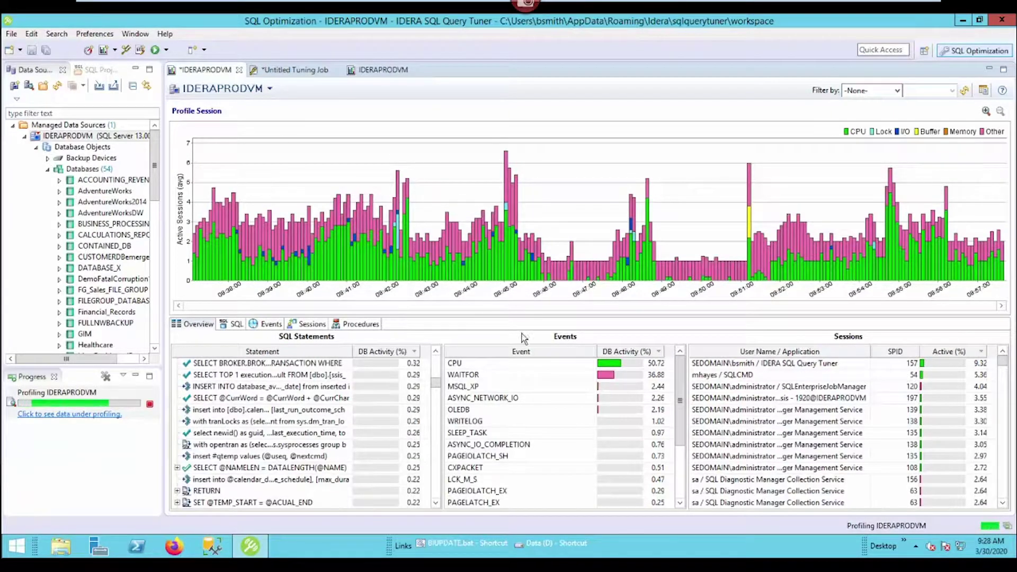
right_click(300, 365)
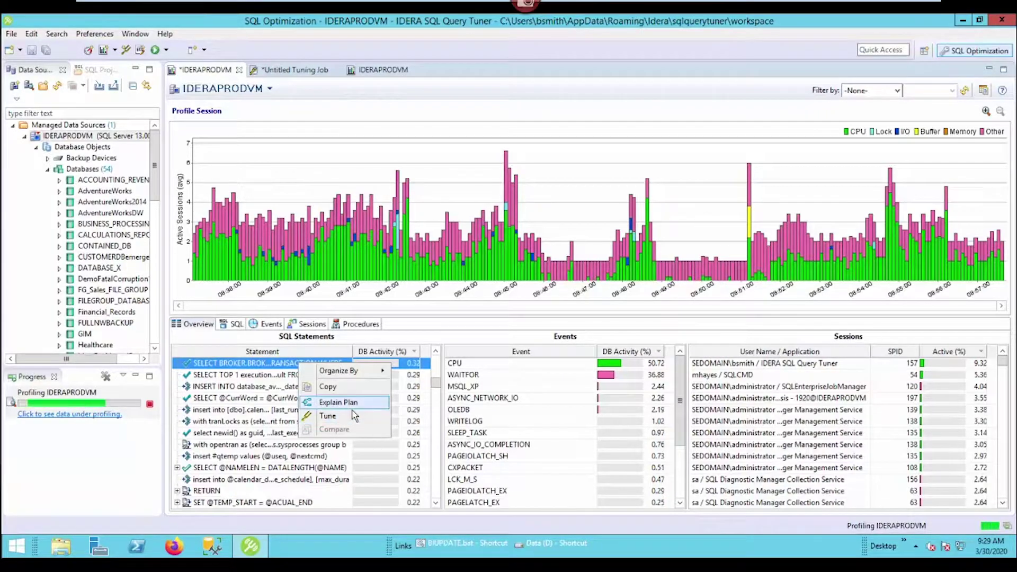
left_click(333, 408)
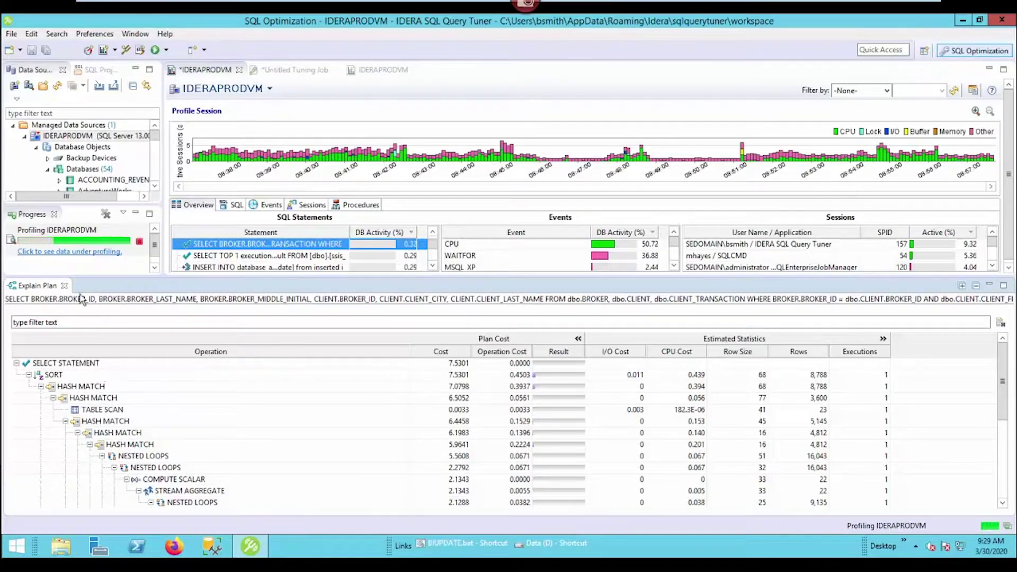
left_click(64, 286)
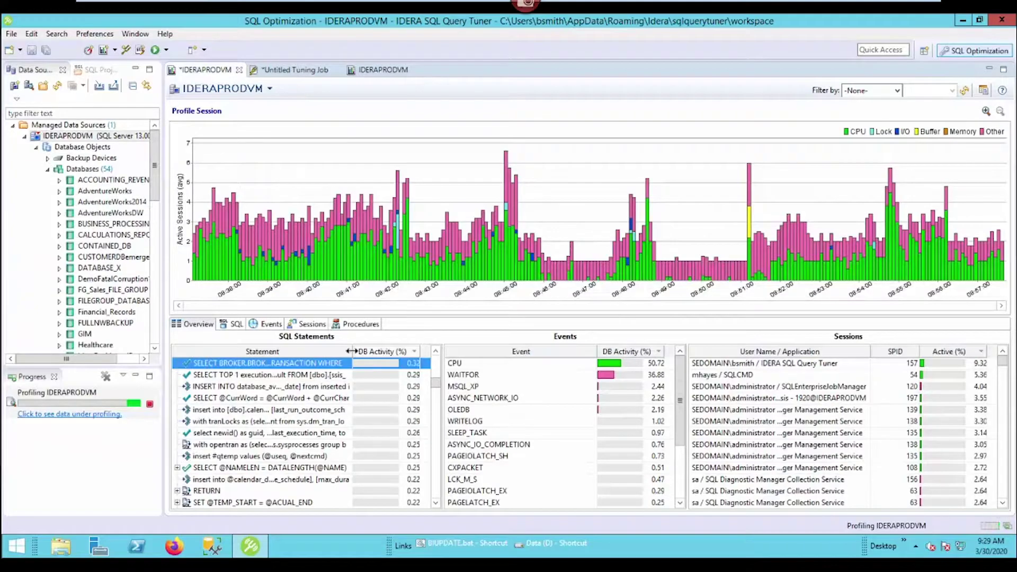
Open the SQL analysis of the untitled tuning job and review its index analysis down to the last index.
right_click(251, 365)
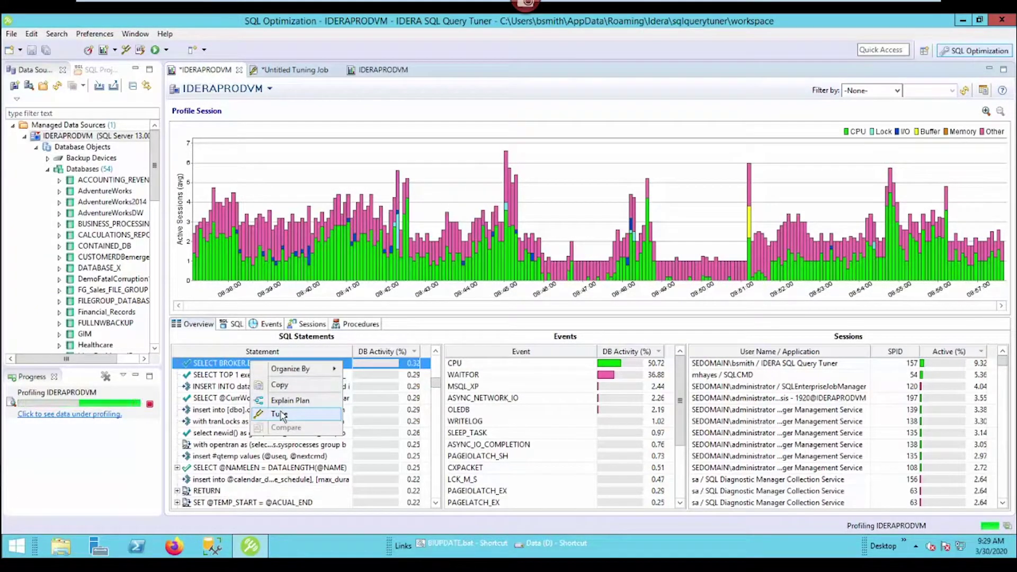
left_click(304, 72)
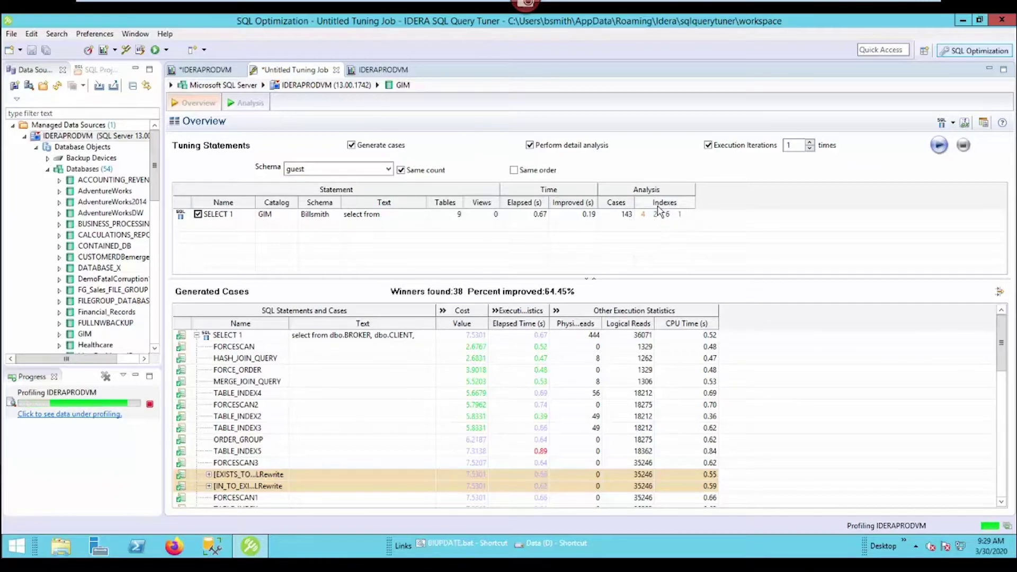
left_click(246, 104)
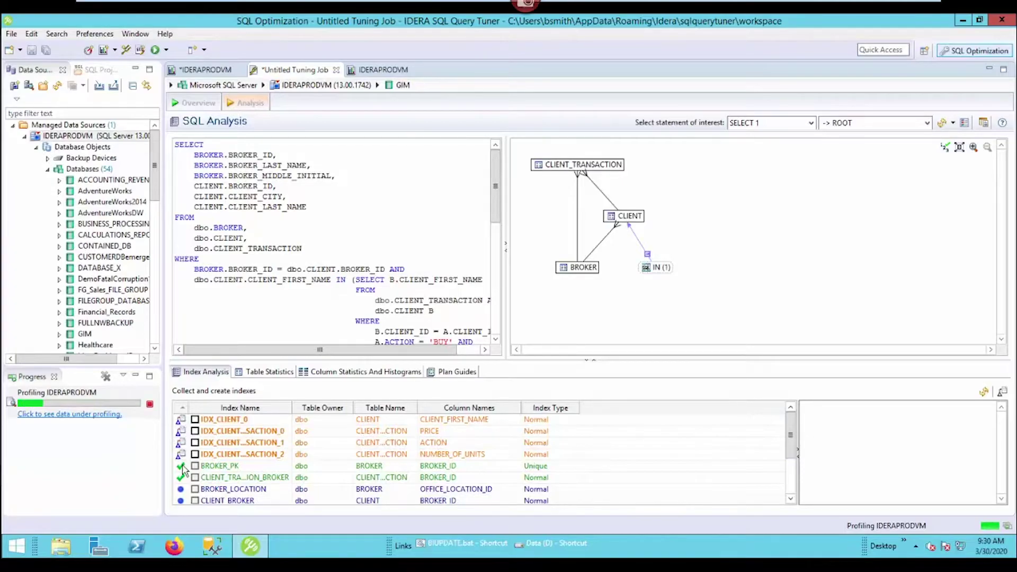
left_click_drag(791, 429, 792, 458)
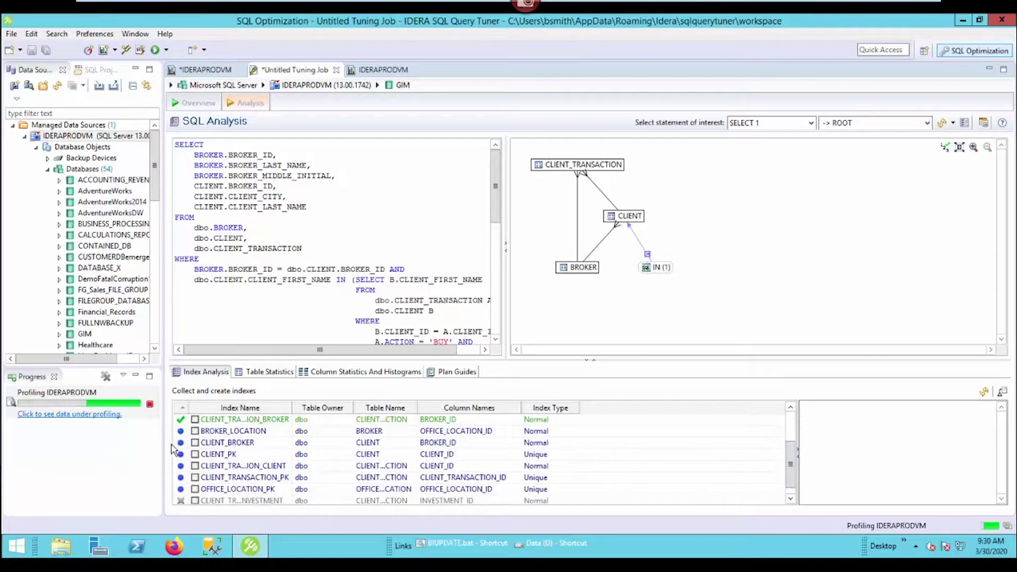
mouse_move(181, 434)
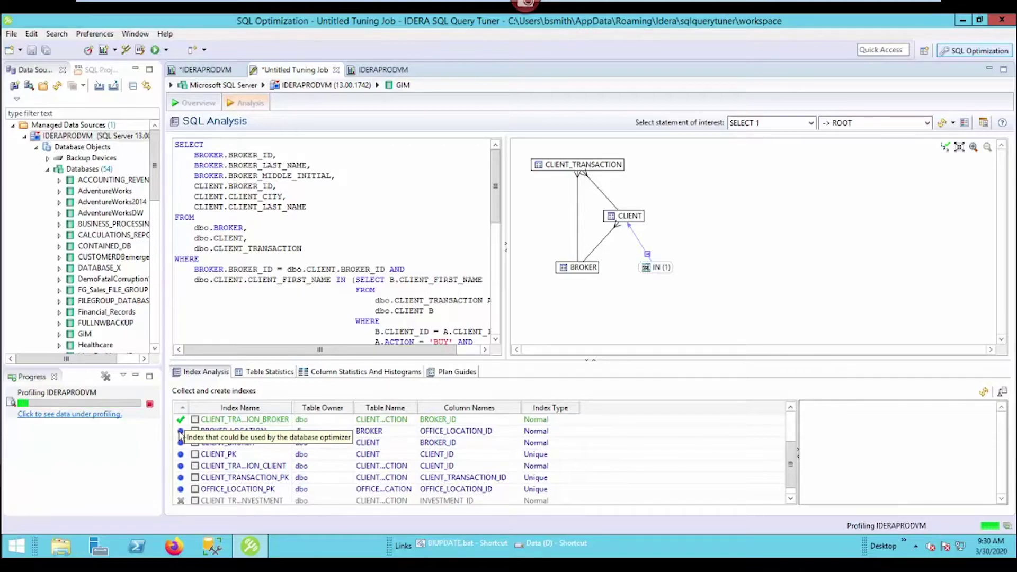
scroll(790, 463, "down", 1)
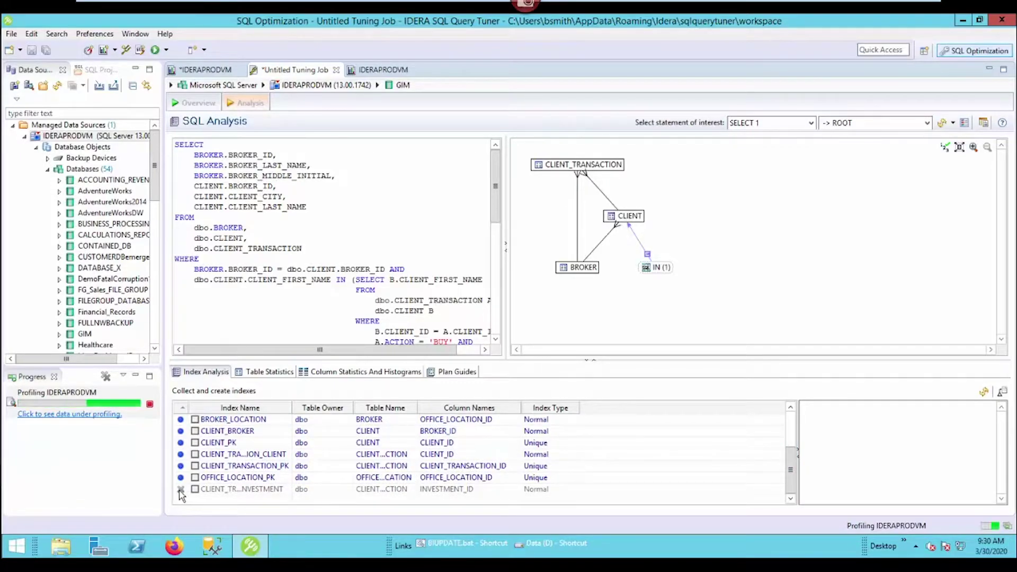
View the tuning job's table statistics and its column statistics and histograms, and return to the index analysis.
left_click(259, 372)
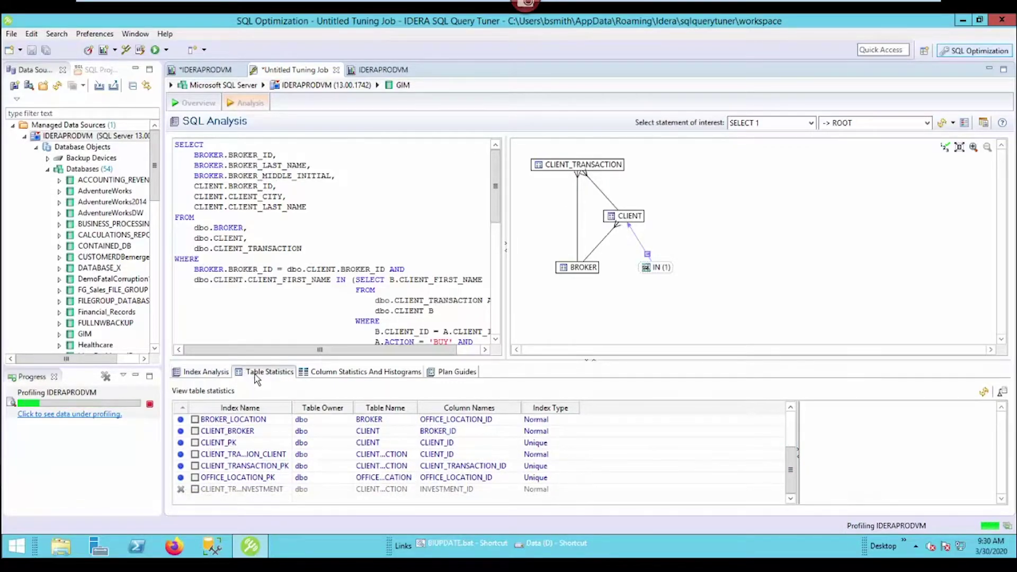
left_click(349, 373)
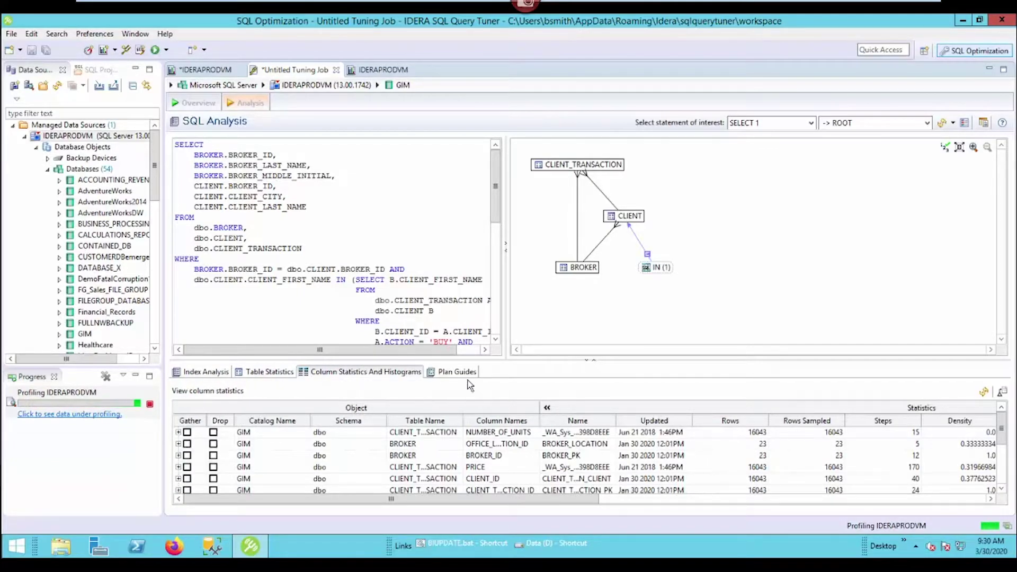
left_click(212, 373)
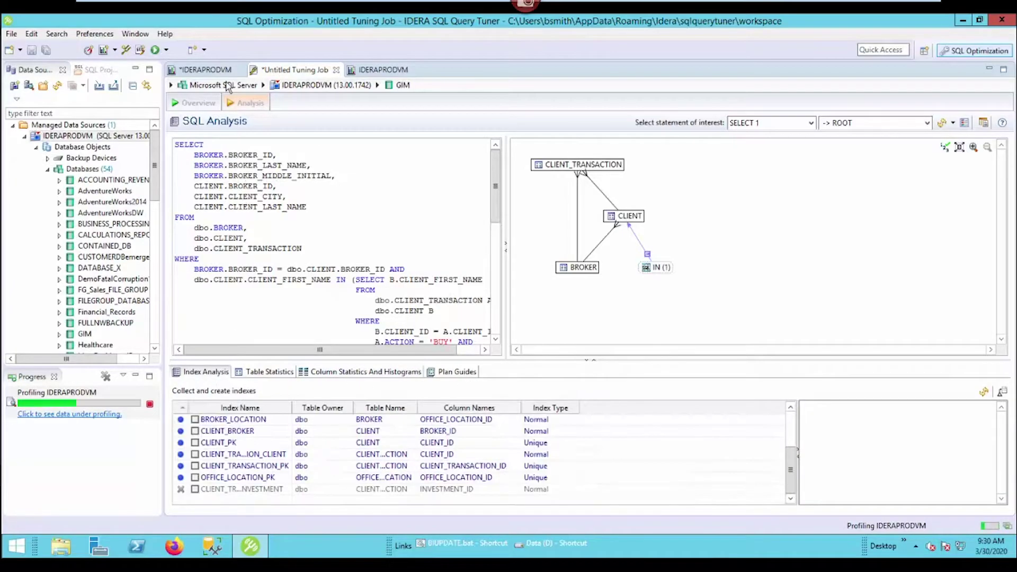
Return to the tuning job's overview and widen the execution statistics columns of the generated cases.
left_click(204, 70)
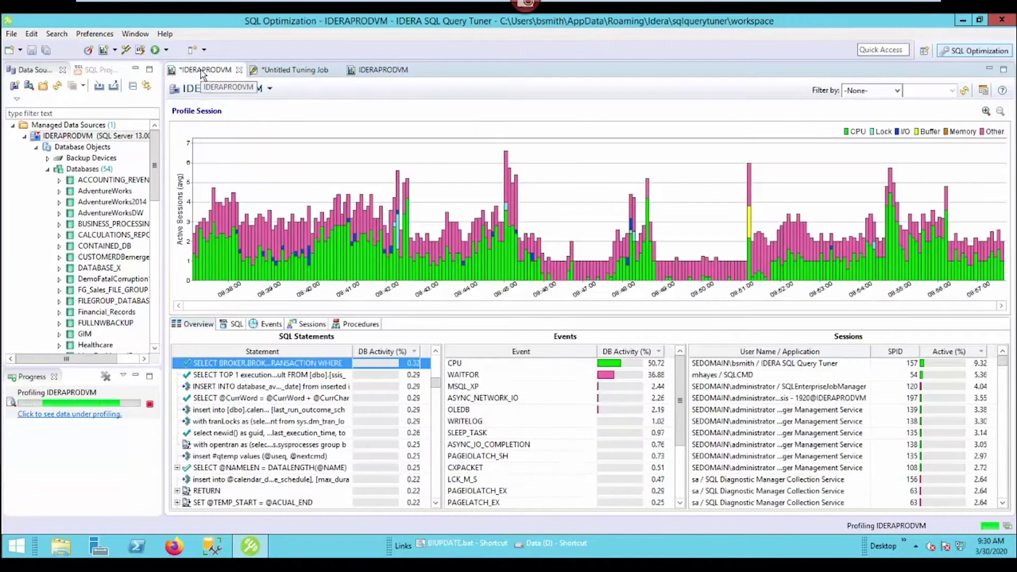
left_click(297, 73)
left_click(179, 119)
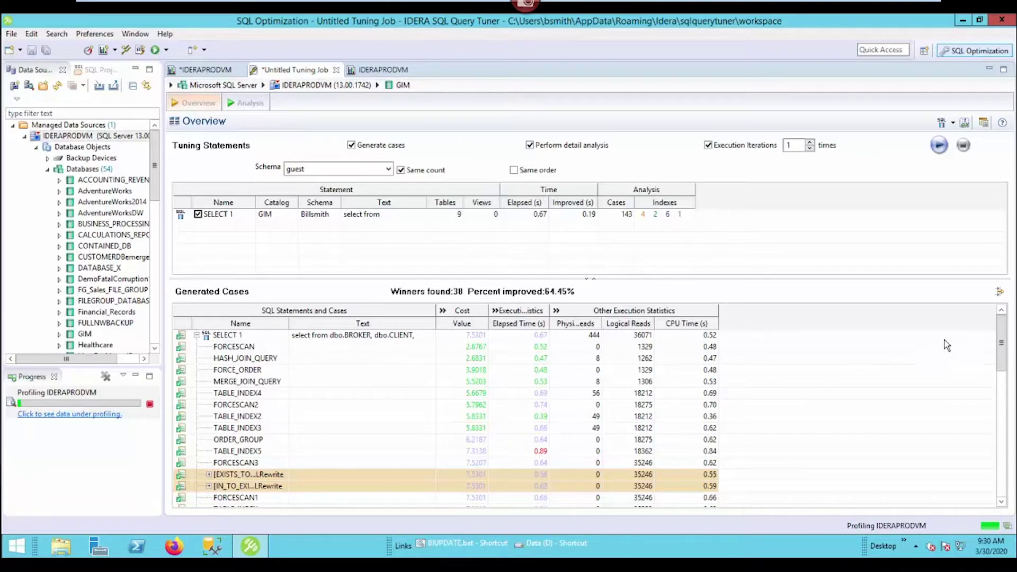
left_click_drag(1000, 344, 974, 344)
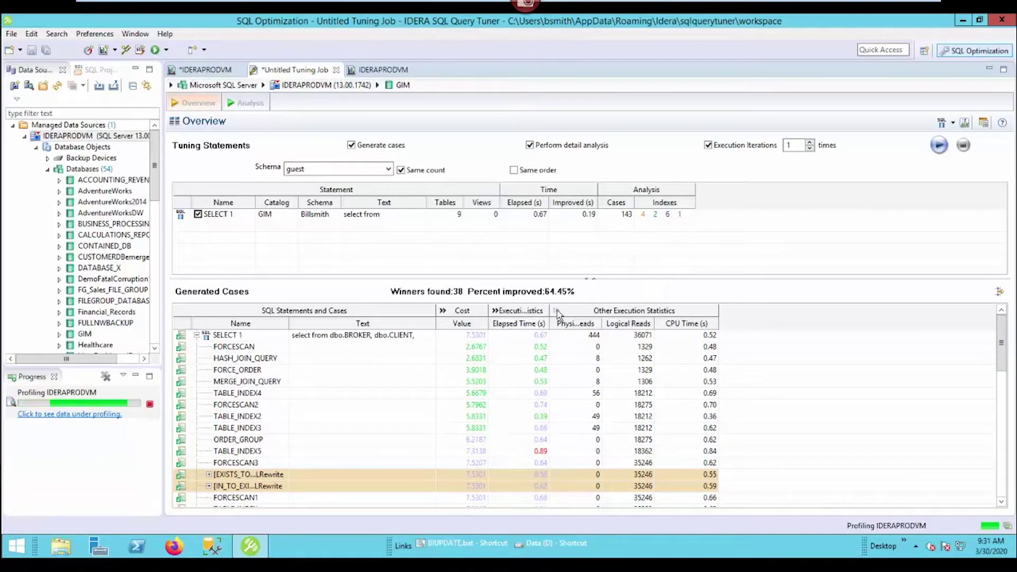
left_click_drag(551, 315, 666, 326)
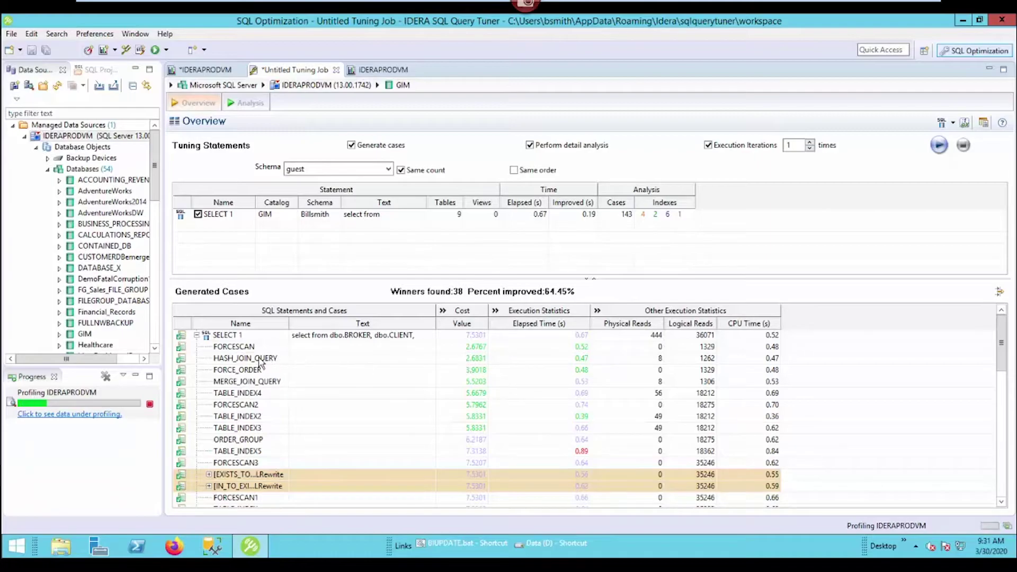
Compare the HASH_JOIN_QUERY case with its parent SELECT 1 in a maximized comparison window.
left_click(300, 361)
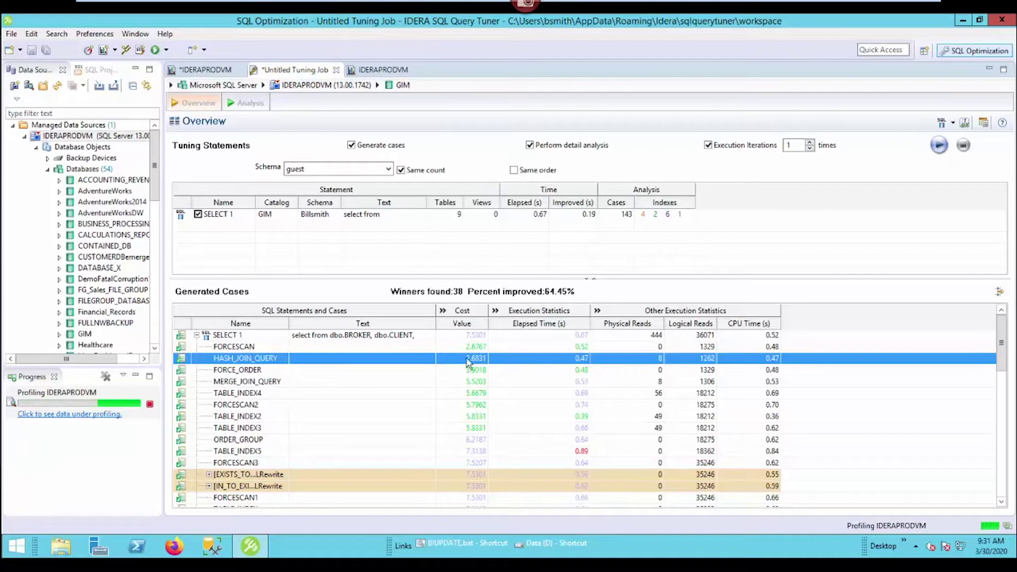
right_click(362, 364)
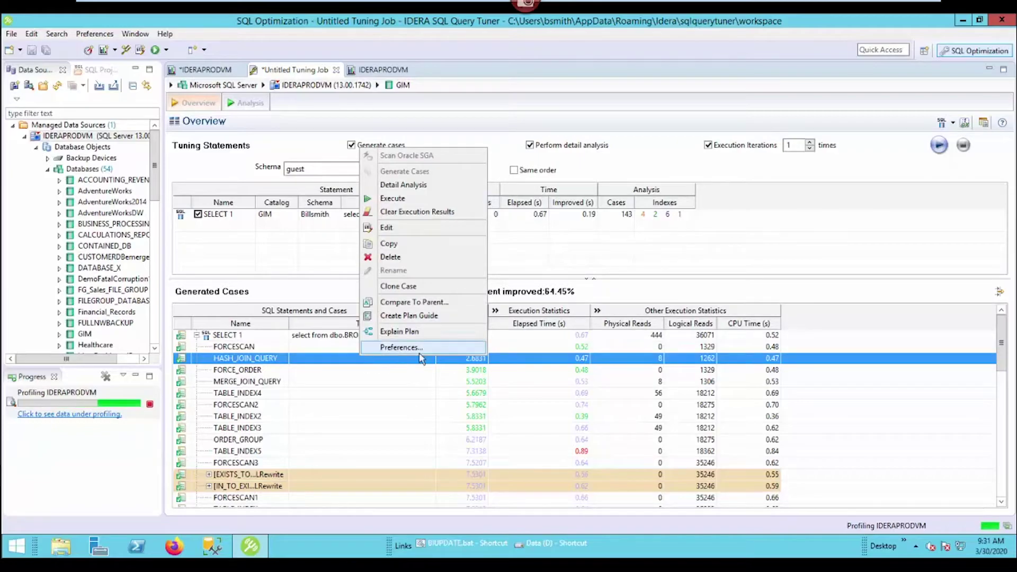
left_click(398, 306)
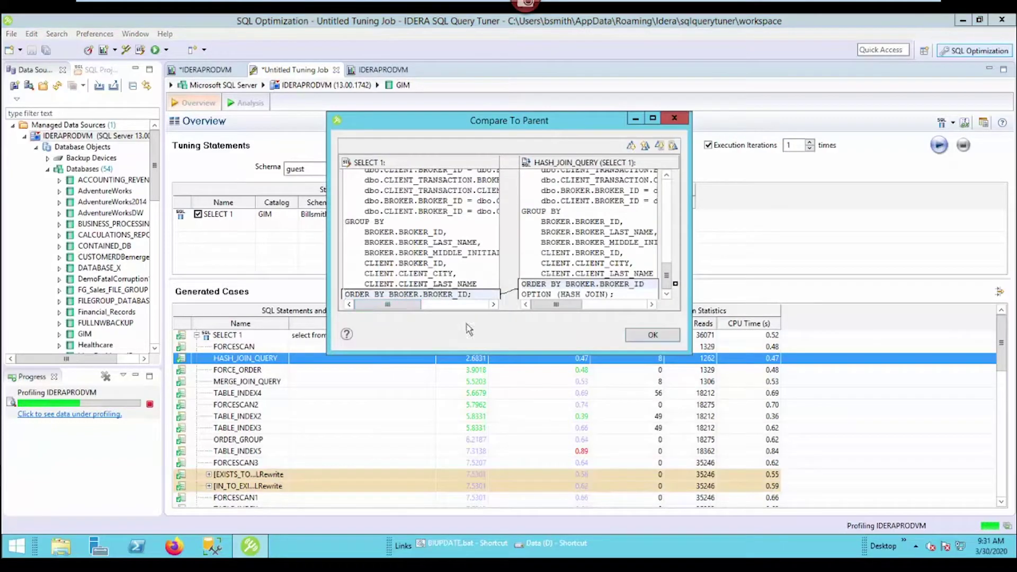
left_click(653, 118)
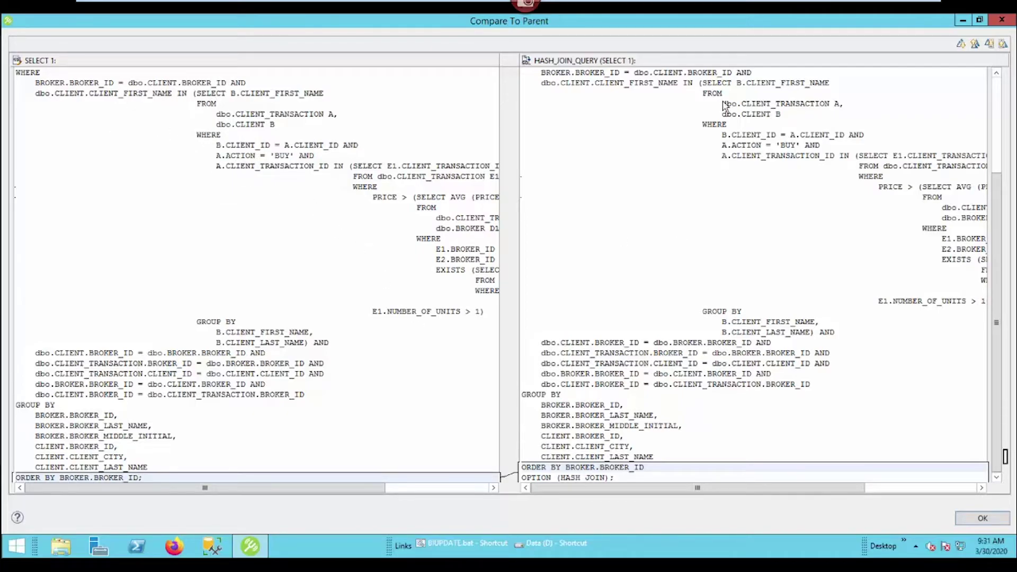
Copy the entire SQL text of the HASH_JOIN_QUERY case and close the comparison.
right_click(711, 117)
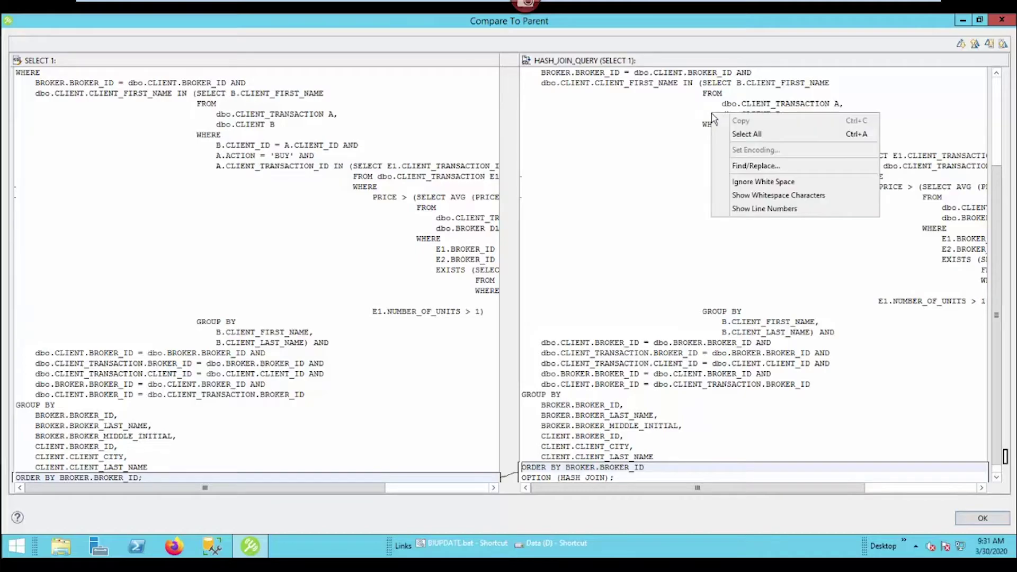
left_click(756, 134)
right_click(647, 136)
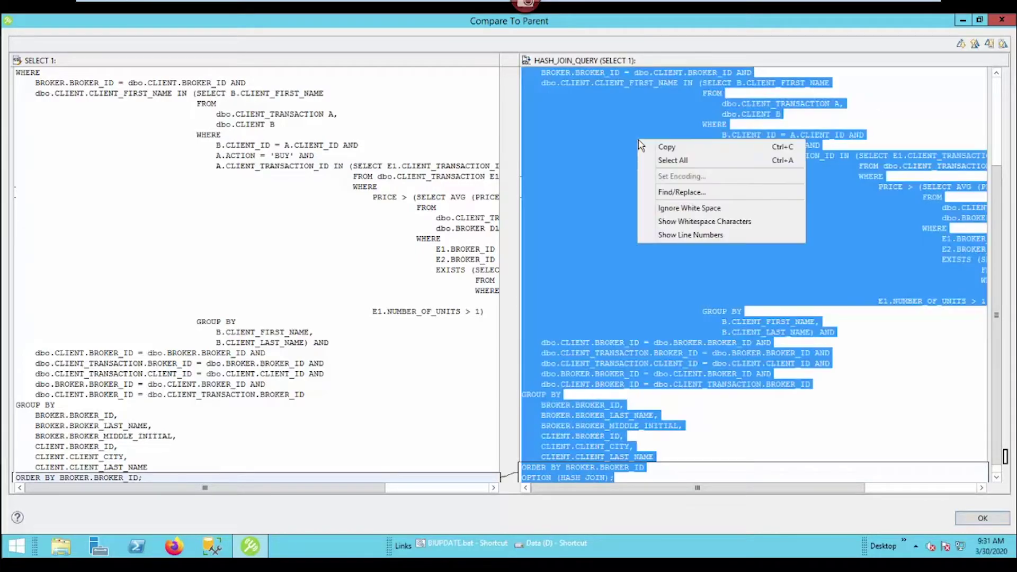
left_click(674, 145)
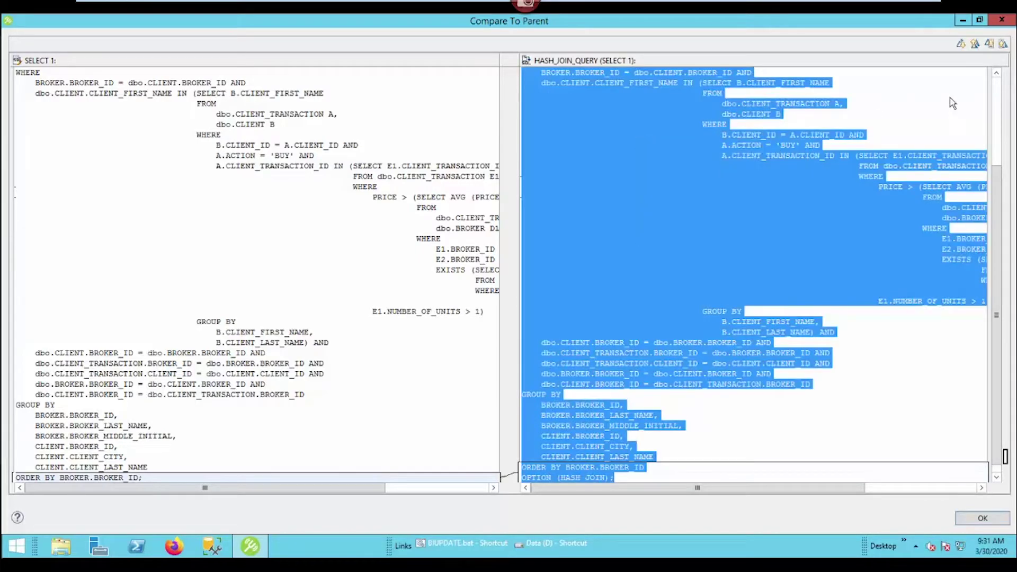
left_click(1001, 21)
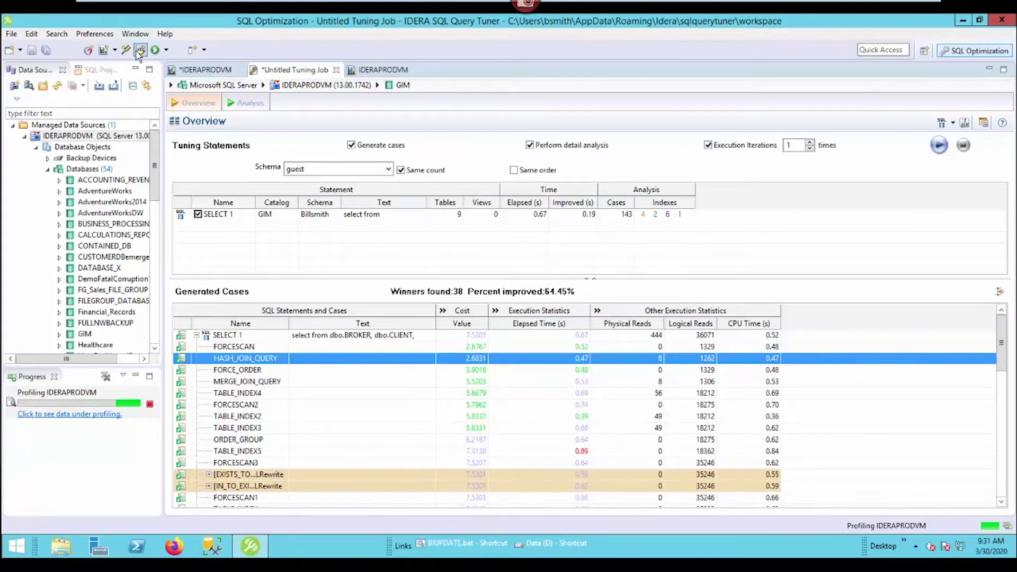
Paste the copied HASH_JOIN_QUERY statement into a new SQL file and execute it against the GIM database.
key("ctrl+n")
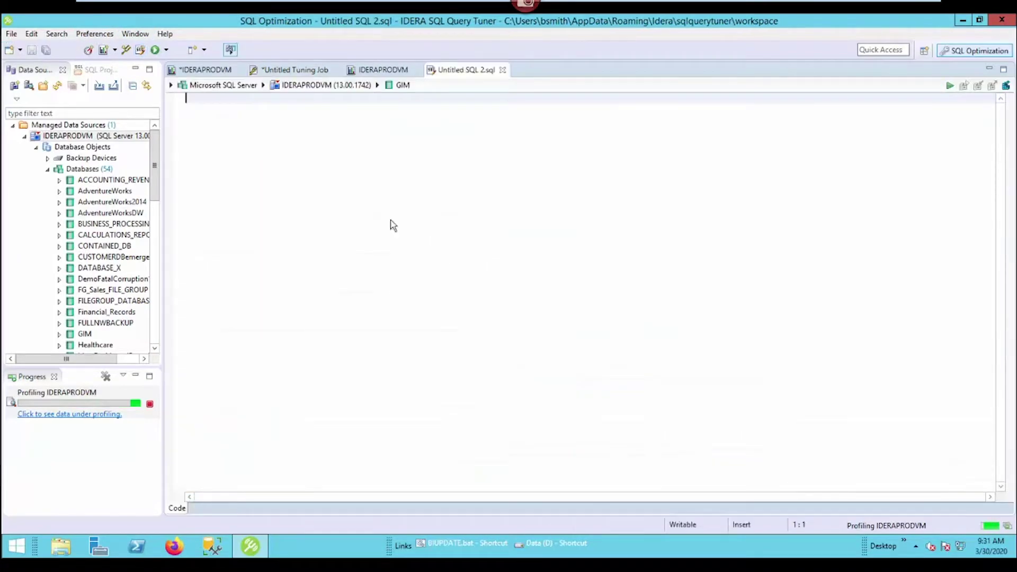
right_click(243, 104)
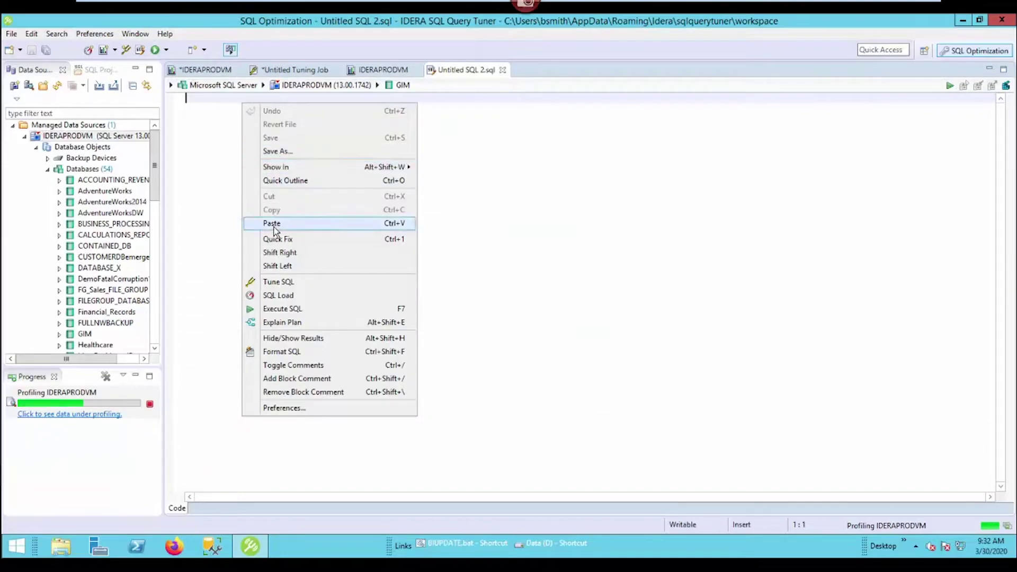
left_click(272, 222)
left_click(948, 85)
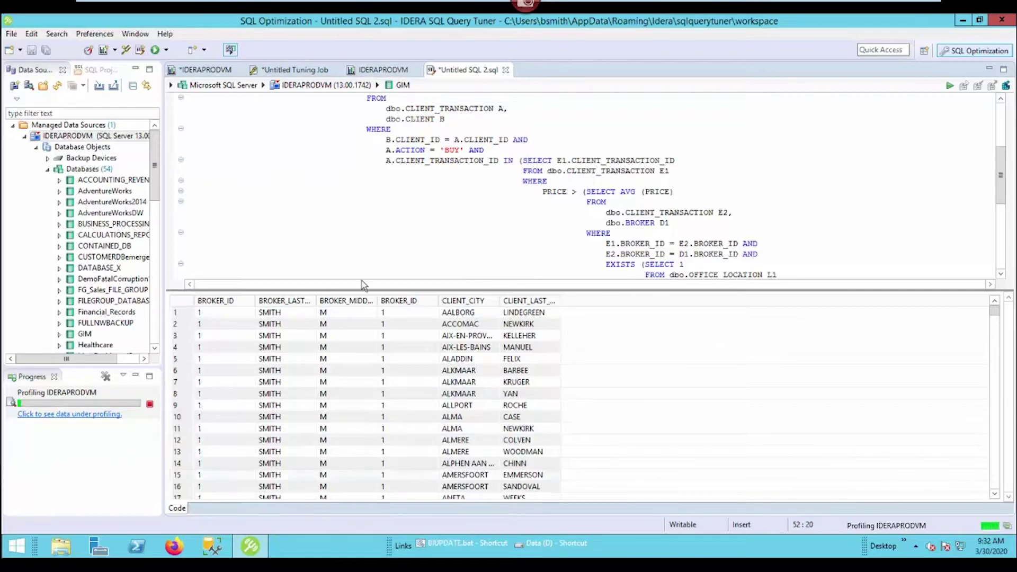
Filter the running IDERAPRODVM profile by the application IDERA SQL Query Tuner and select the activity bars around 09:32:00 to 09:32:20.
left_click(369, 73)
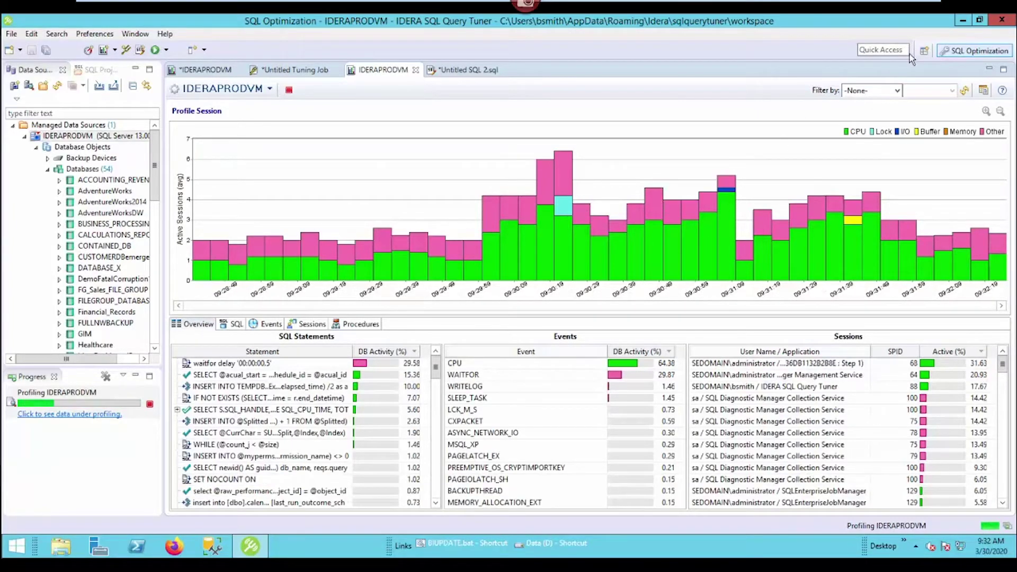
left_click(896, 91)
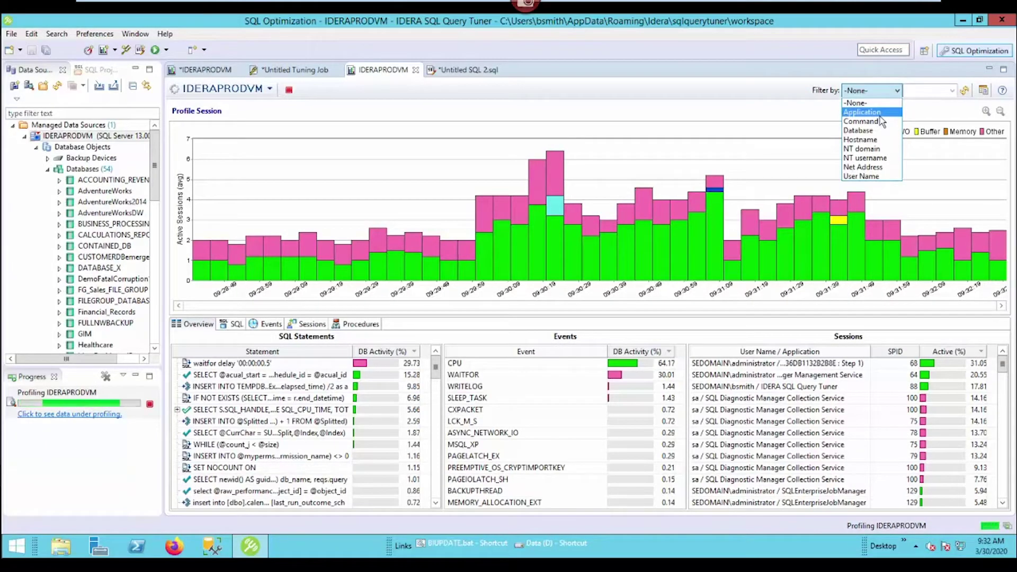
left_click(879, 113)
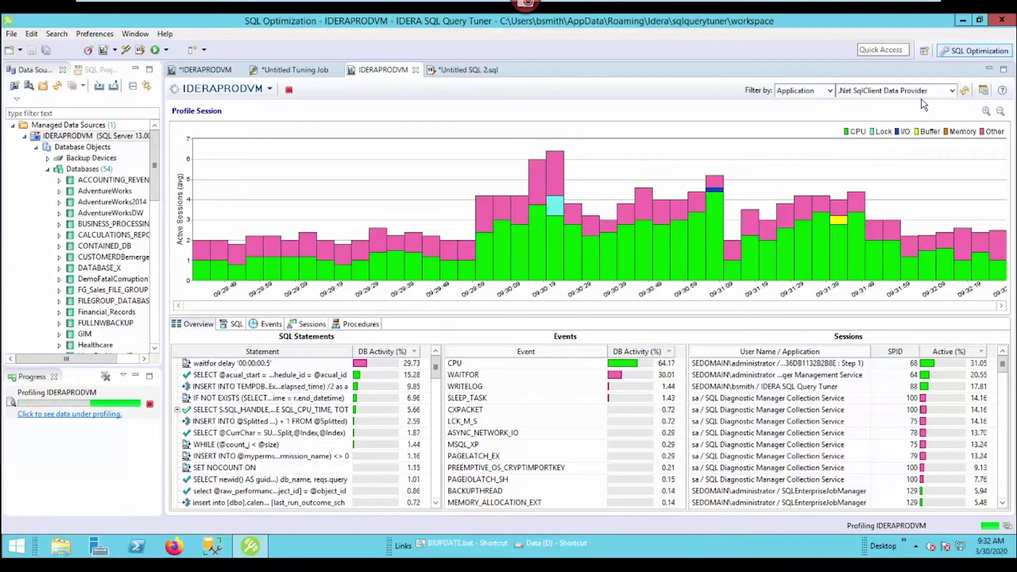
left_click(948, 91)
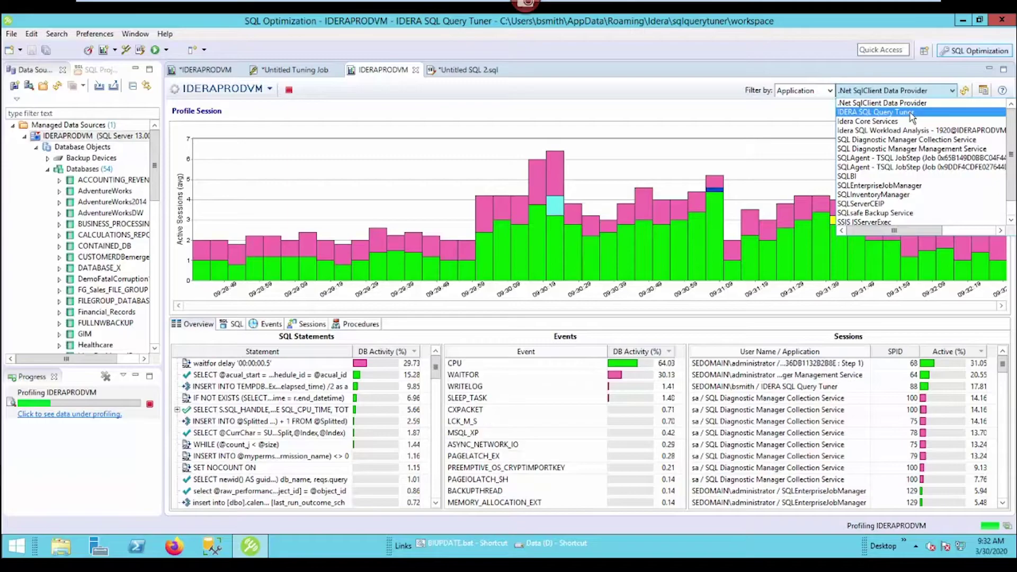
left_click(910, 112)
left_click(963, 91)
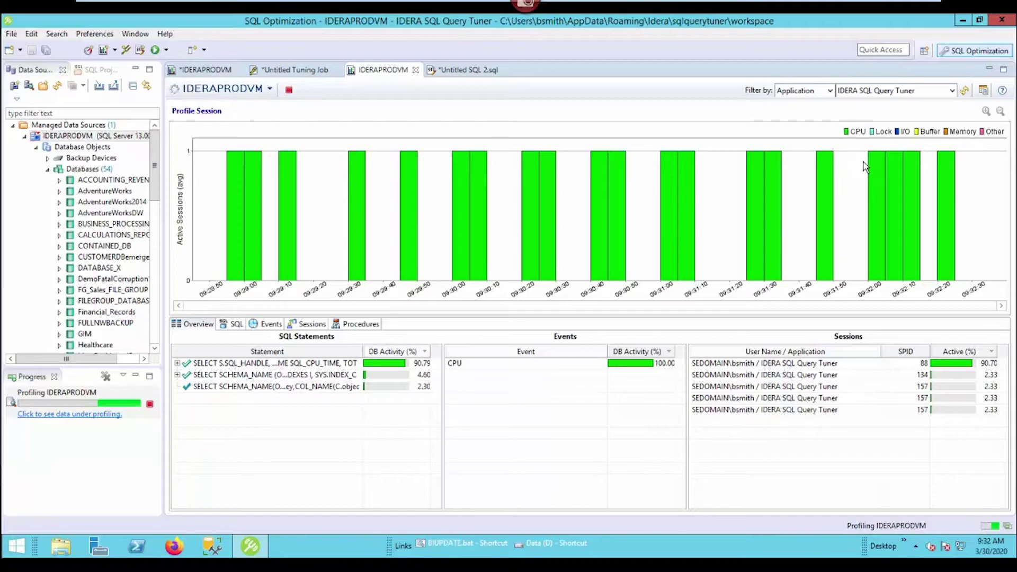
left_click_drag(846, 150, 955, 249)
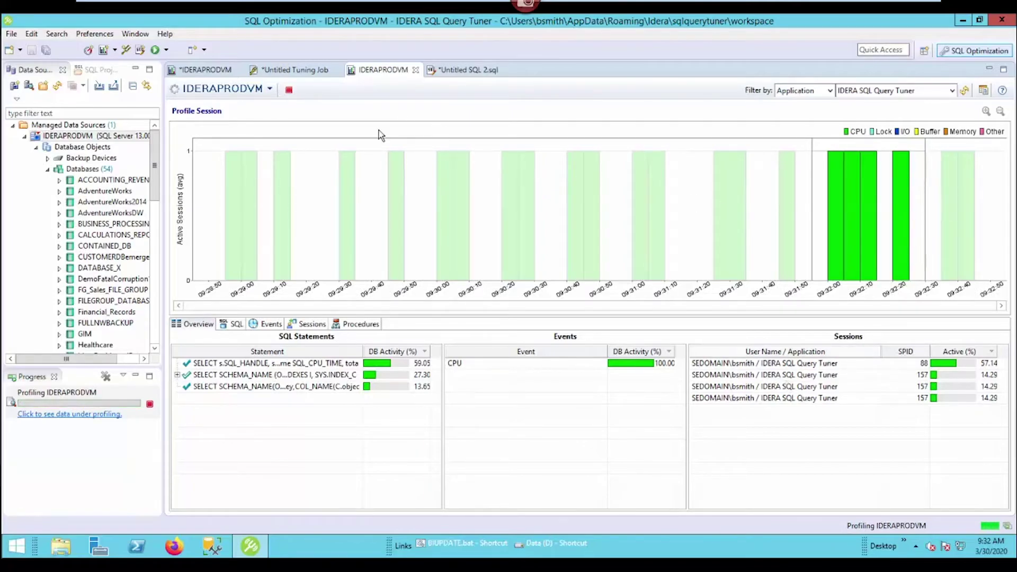
Open a new SQL load editor for IDERAPRODVM and return to the earlier, unfiltered IDERAPRODVM profile session.
left_click(89, 51)
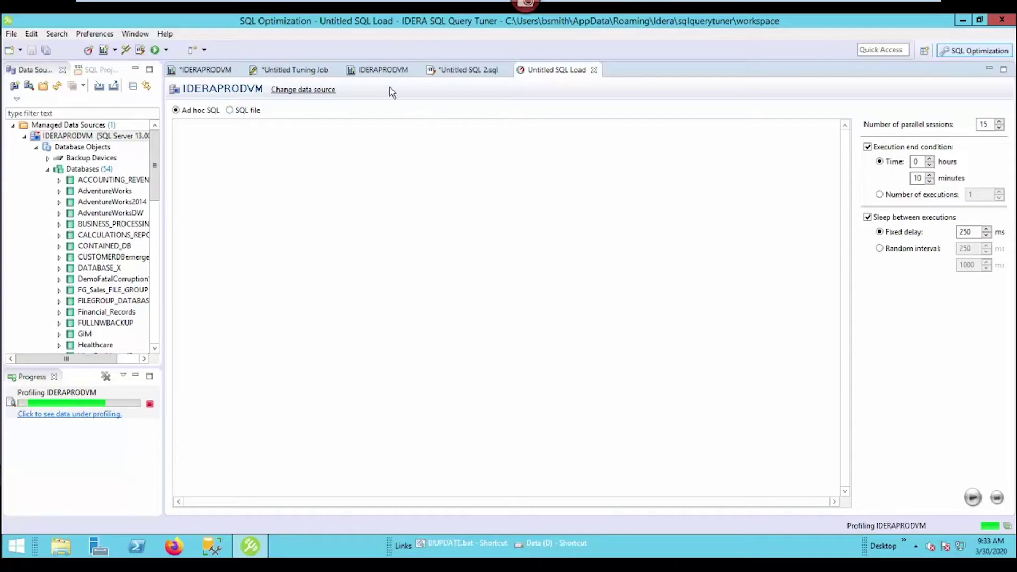
left_click(380, 70)
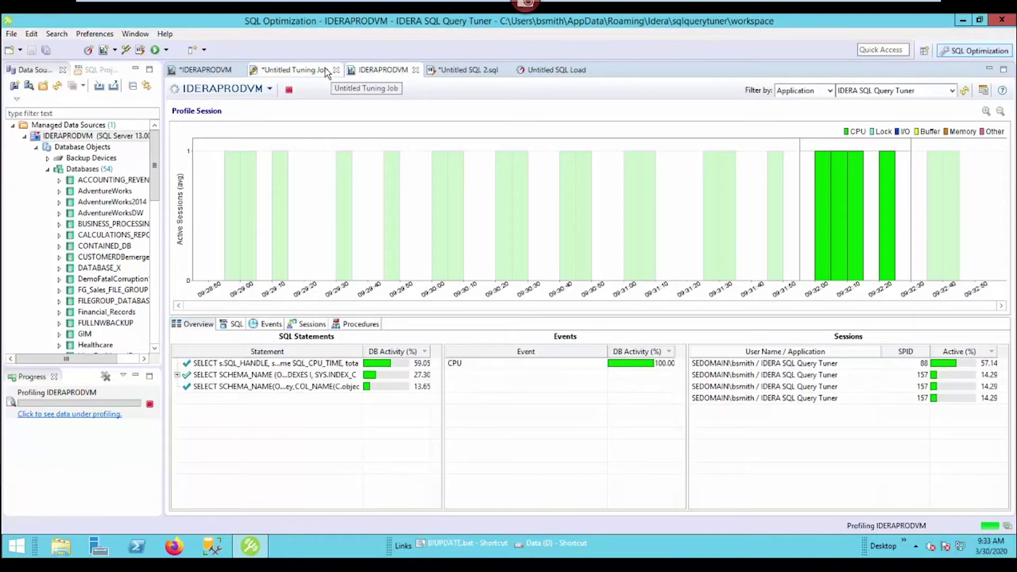
left_click(201, 70)
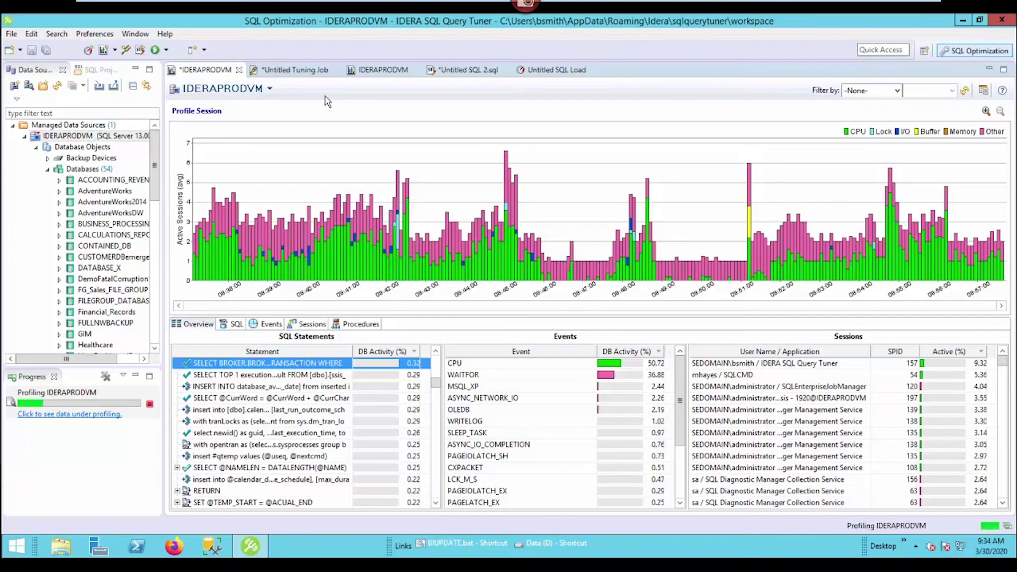
mouse_move(742, 4)
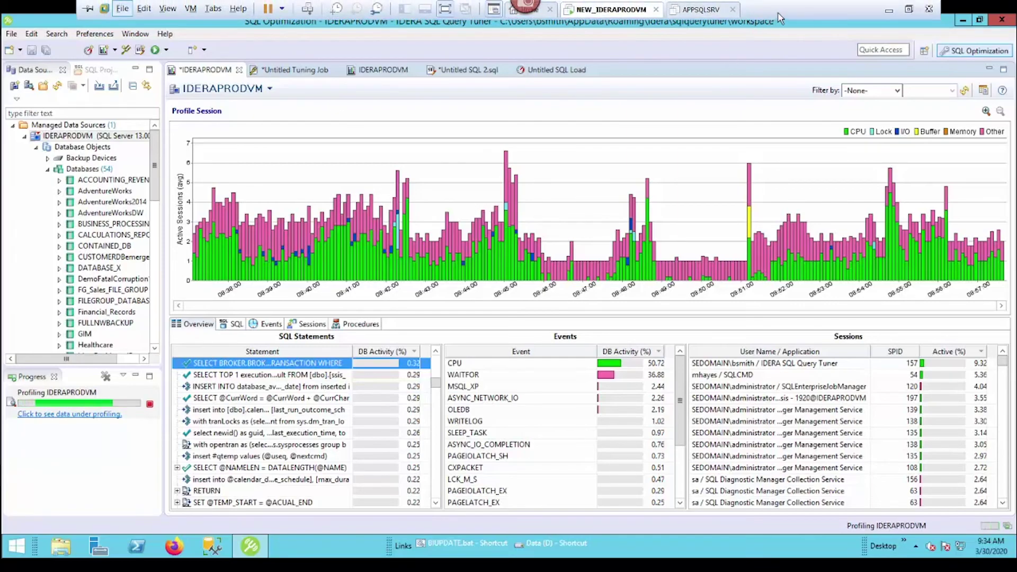